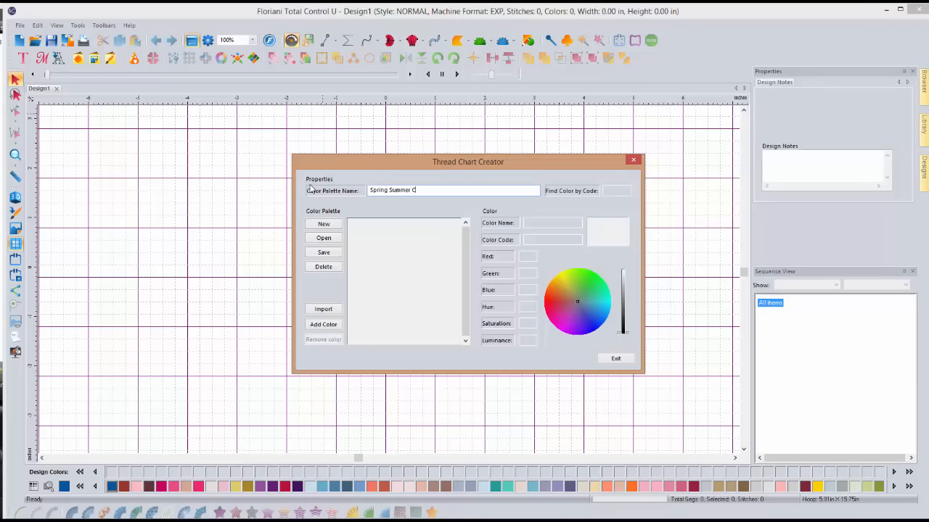
Name the new color palette "Spring Summer Collection" and reposition the Thread Chart Creator dialog.
text(llection)
drag(375, 162, 365, 150)
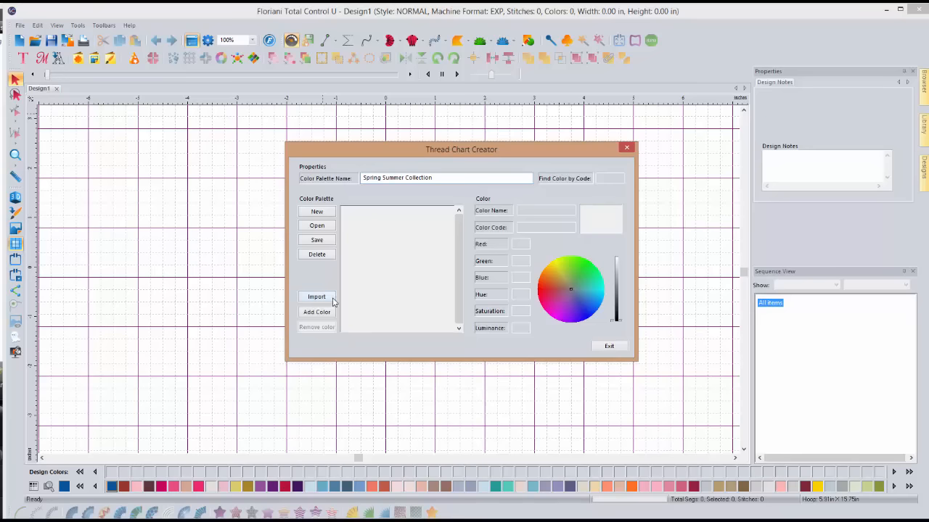
Browse the thread palettes available for color import and close the import dialog without importing anything.
click(330, 298)
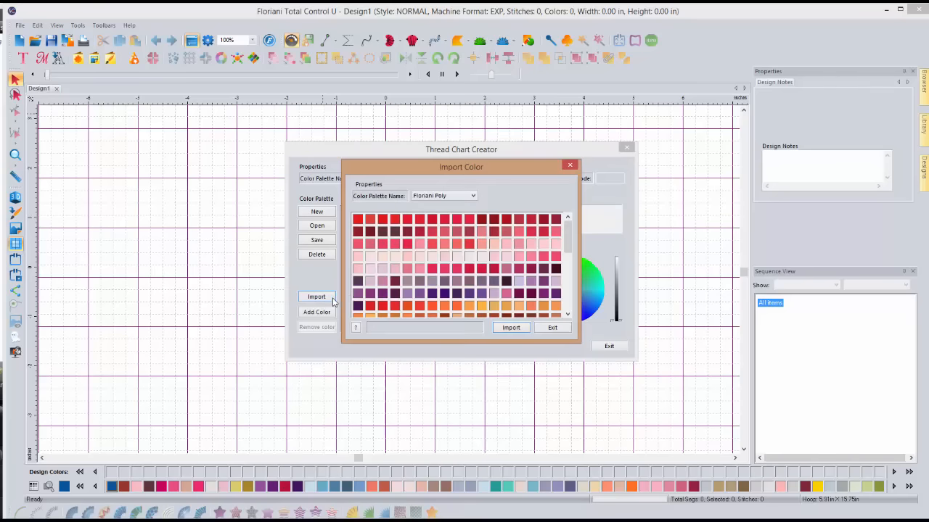
click(453, 195)
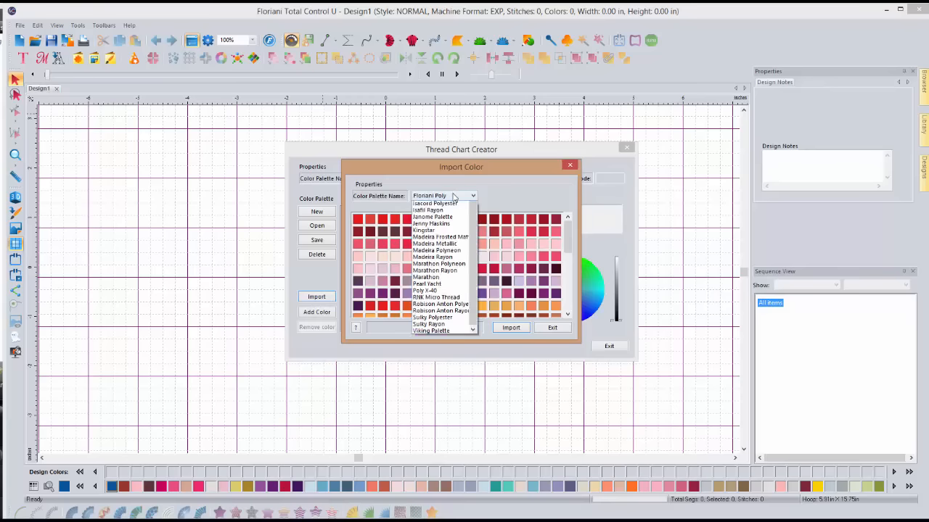
scroll(456, 239, up, 3)
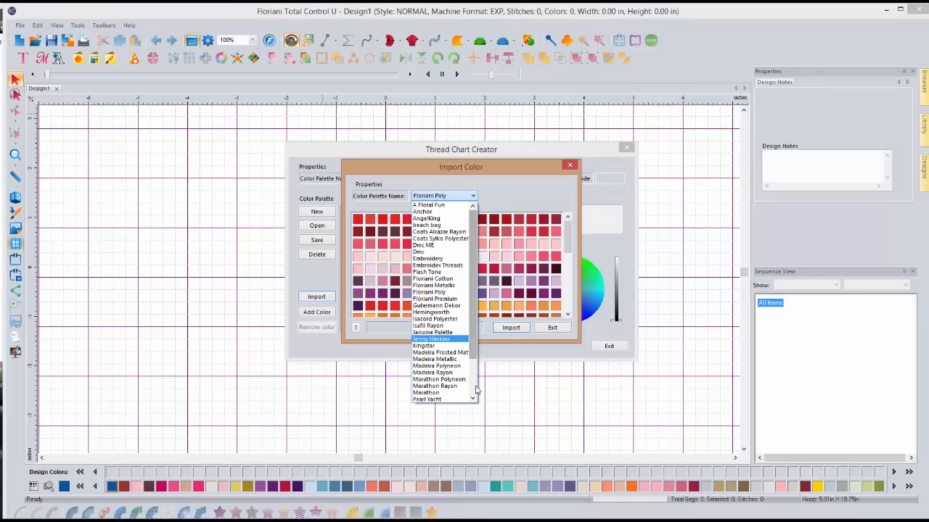
drag(472, 353, 474, 398)
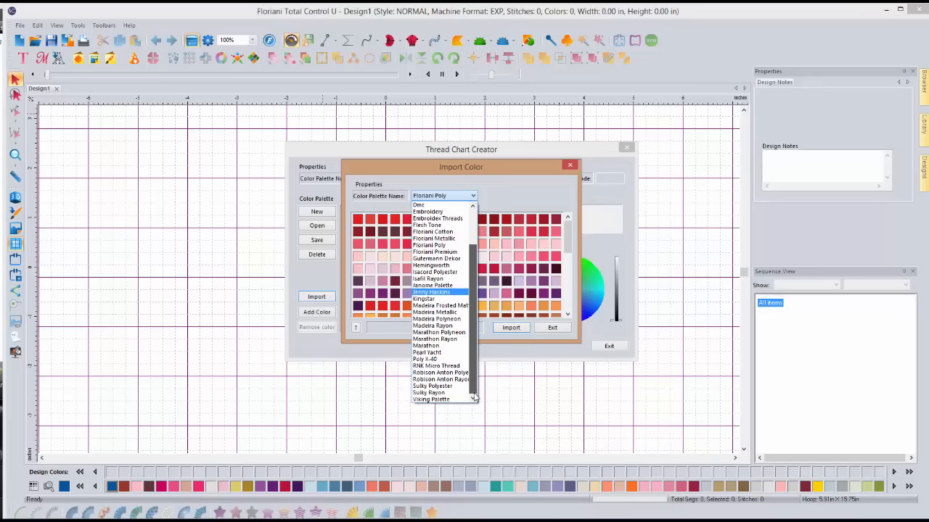
scroll(378, 351, up, 3)
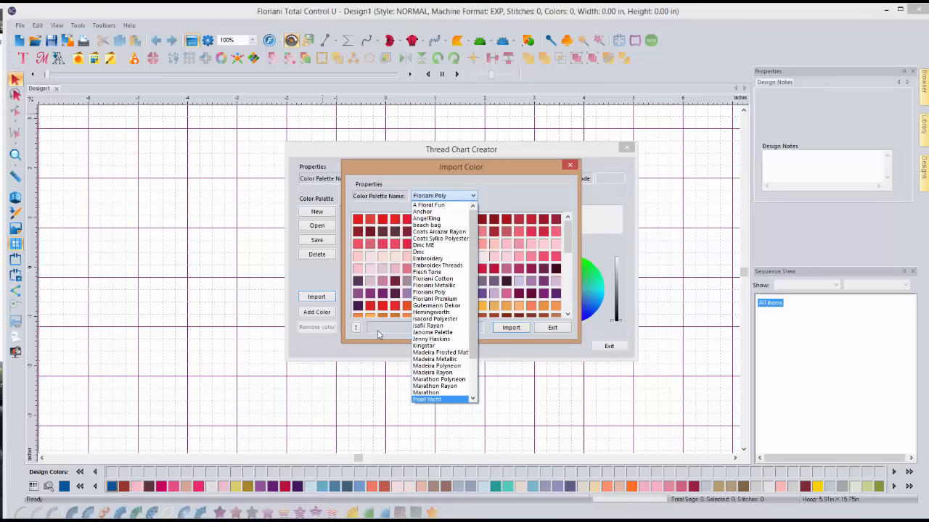
click(377, 334)
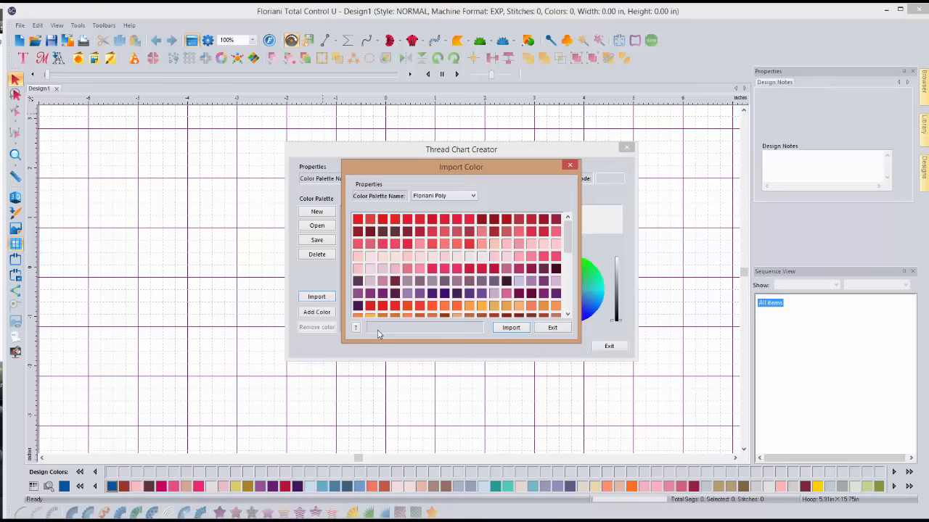
click(550, 327)
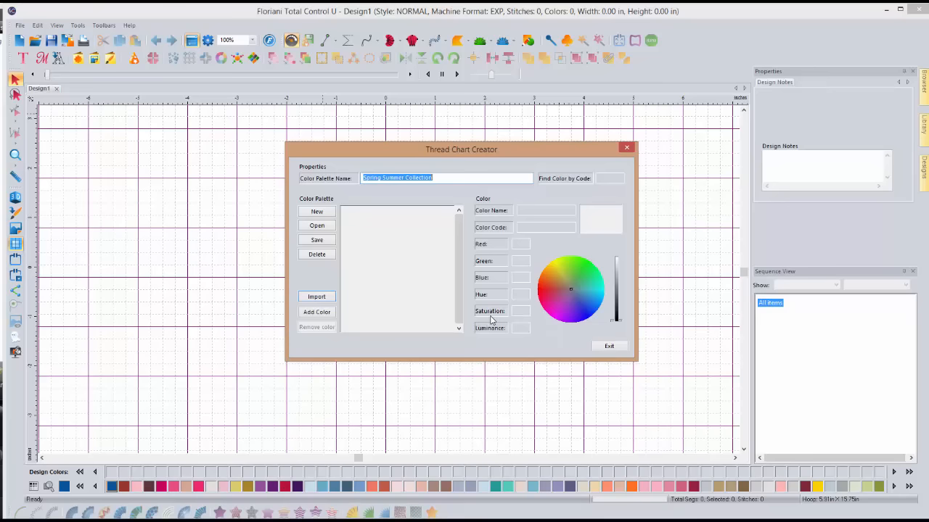
Add a color to the palette with code UH3278 and RGB values red 201, green 229, blue 236.
click(325, 313)
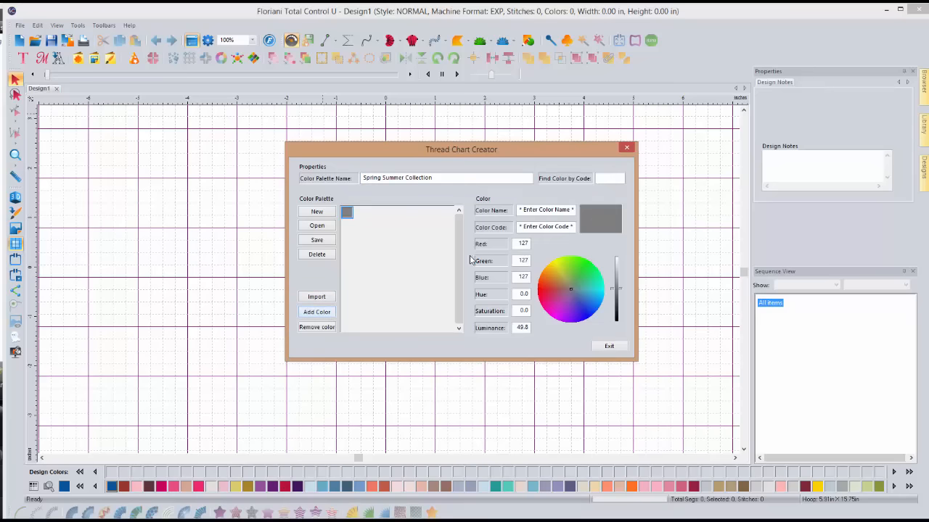
click(520, 227)
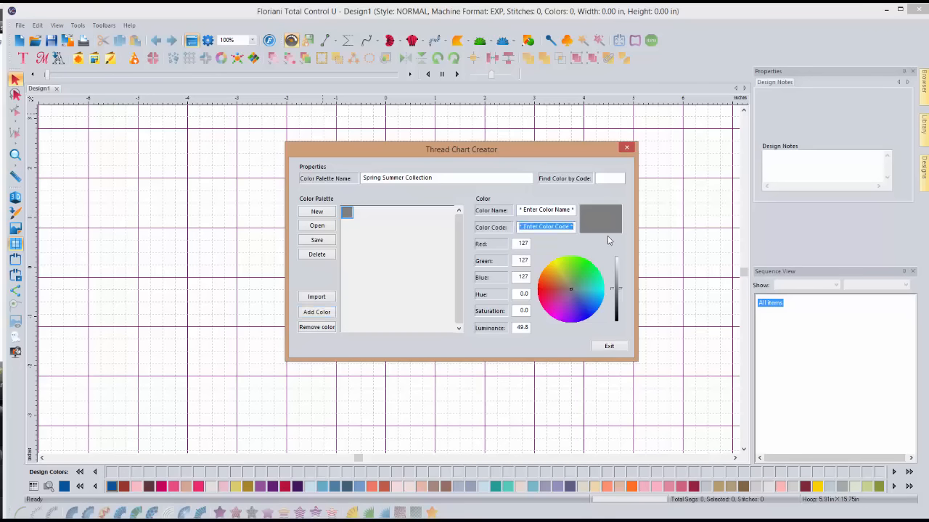
text(UH3278)
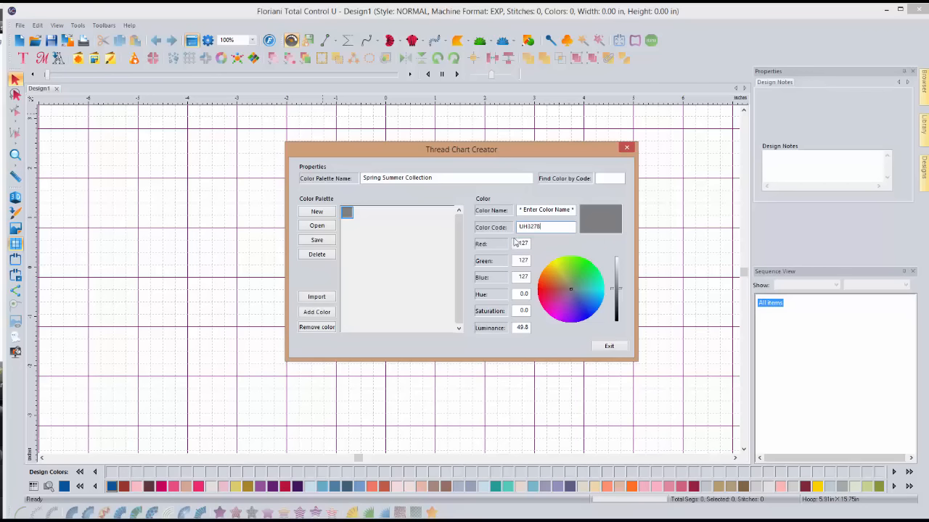
drag(516, 244, 543, 248)
text(201)
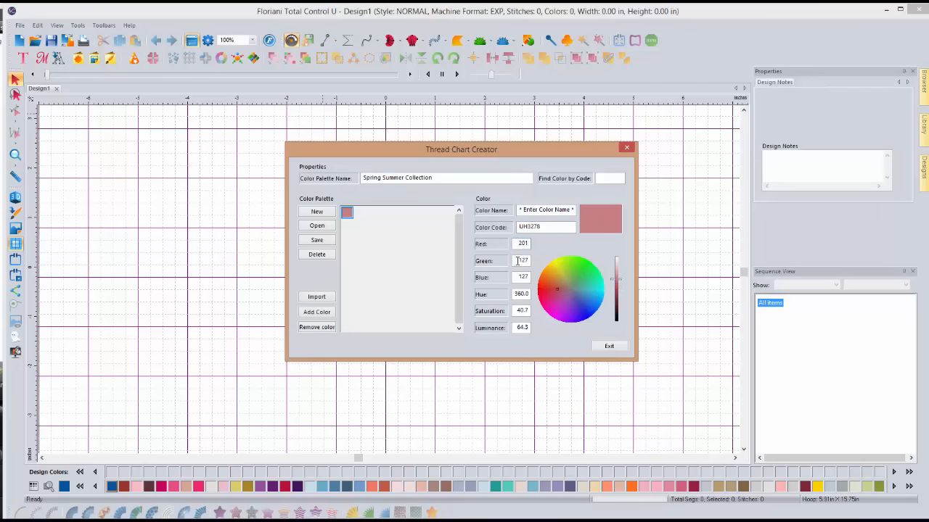
drag(517, 261, 541, 262)
text(225)
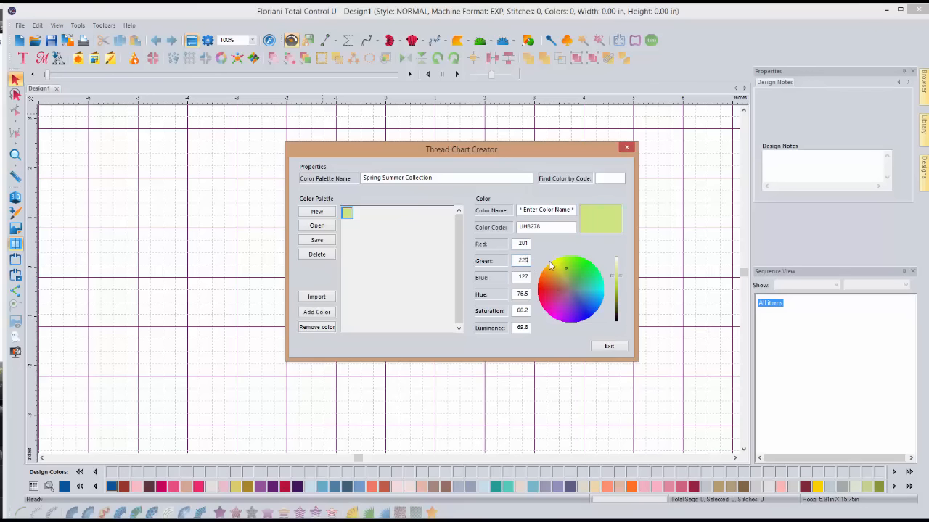
drag(515, 276, 539, 276)
text(236)
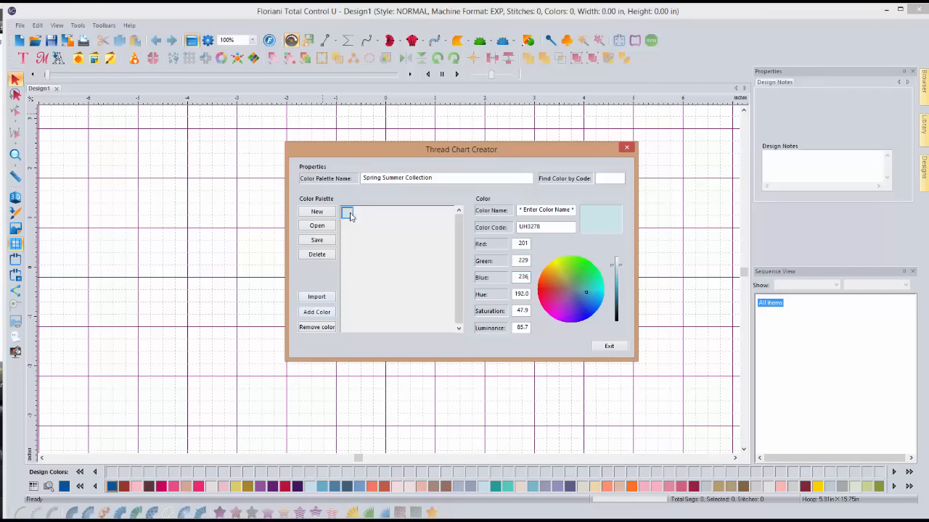
Add a second color with code UH207 and RGB values red 154, green 102, blue 29.
click(325, 315)
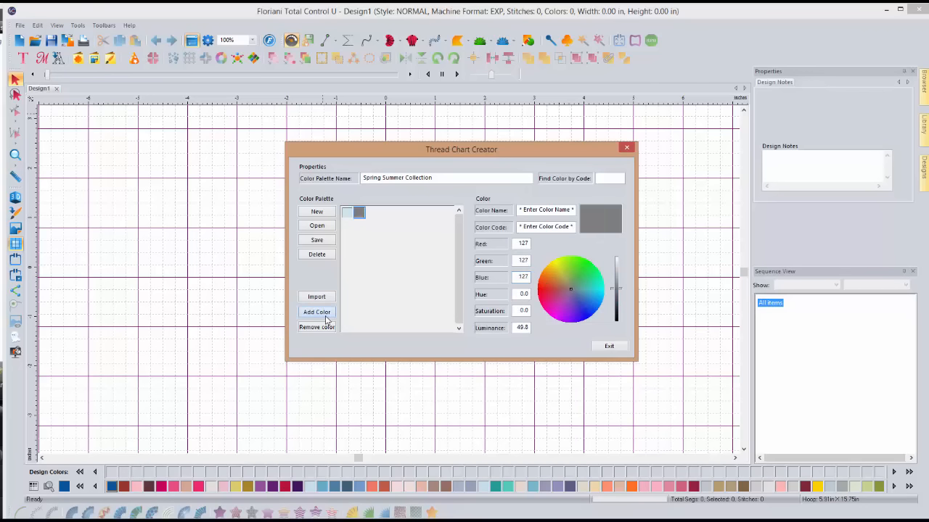
click(519, 226)
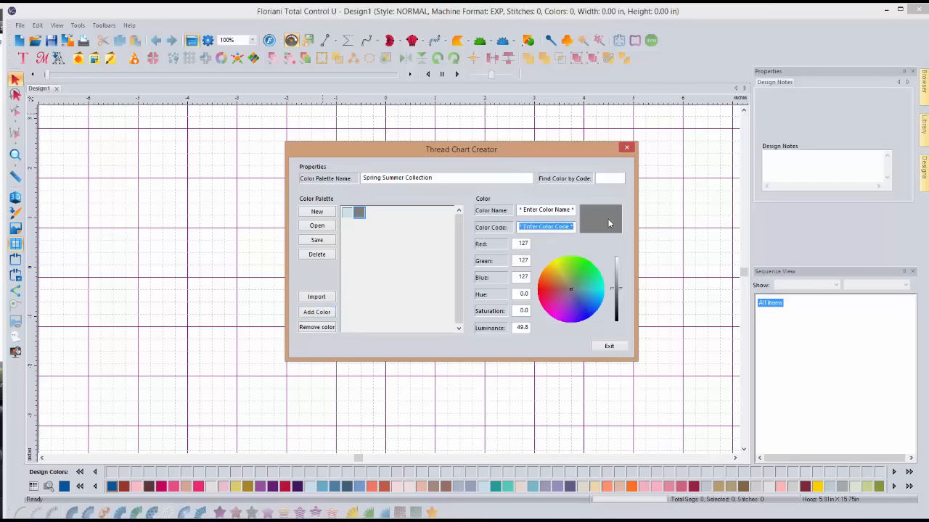
text(UH207)
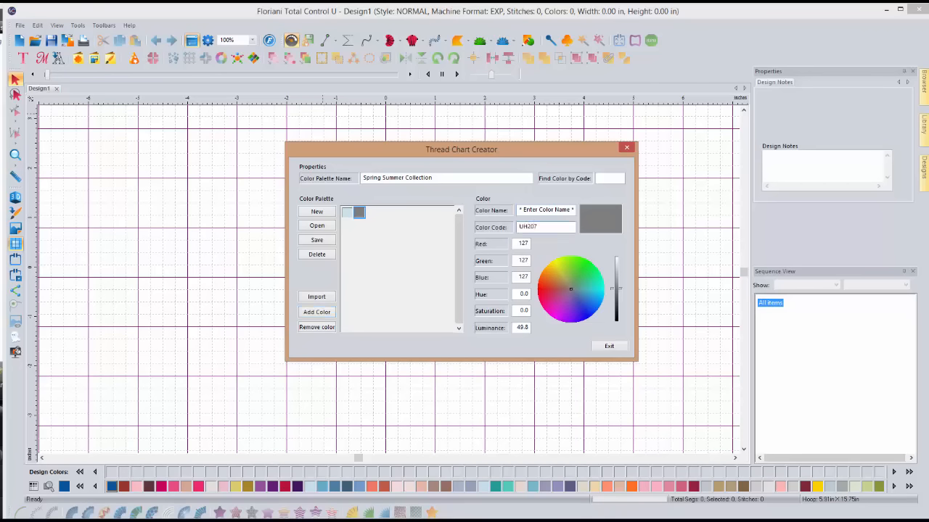
double_click(521, 244)
text(154)
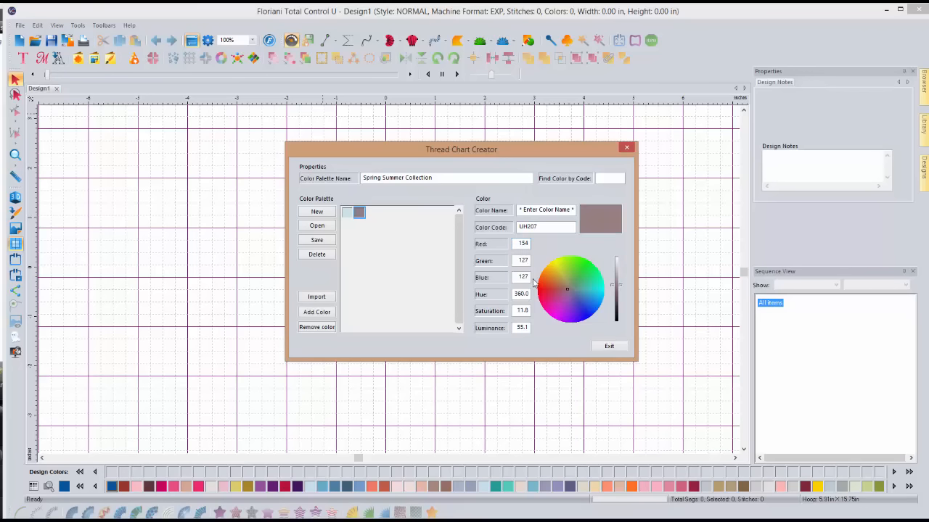
double_click(516, 260)
text(102)
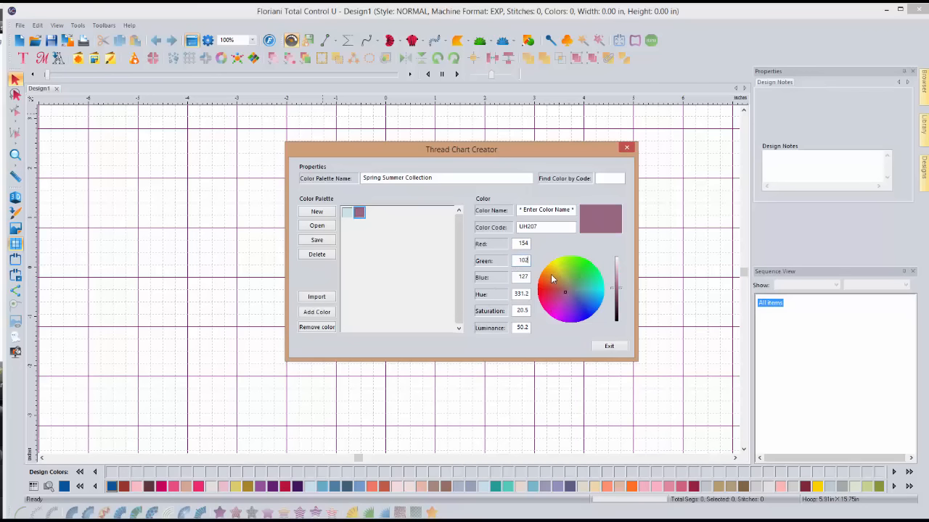
key(Tab)
text(29)
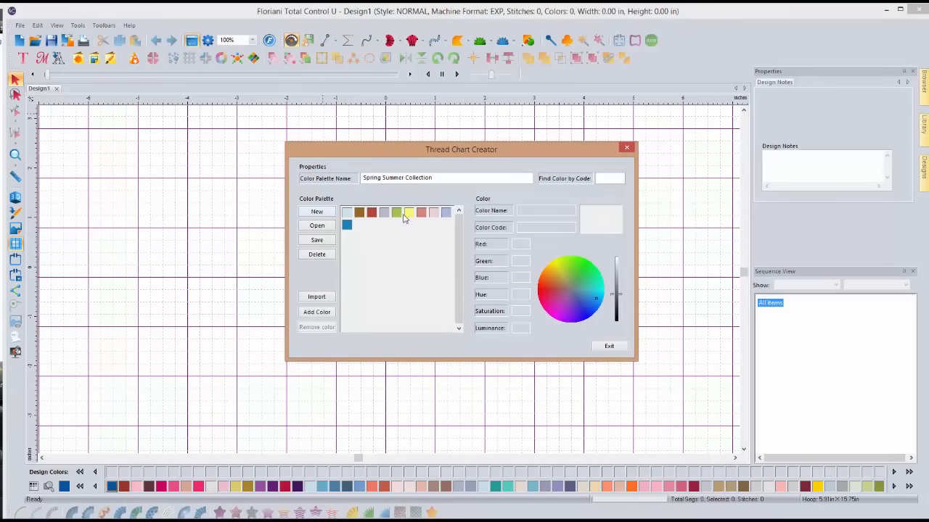
Check the color details of the first two swatches in the palette.
click(347, 212)
click(359, 212)
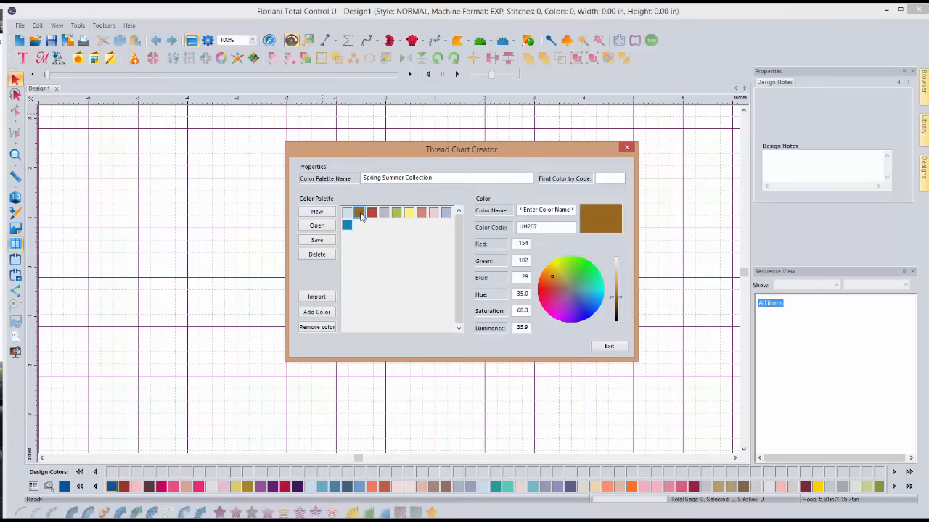
click(347, 212)
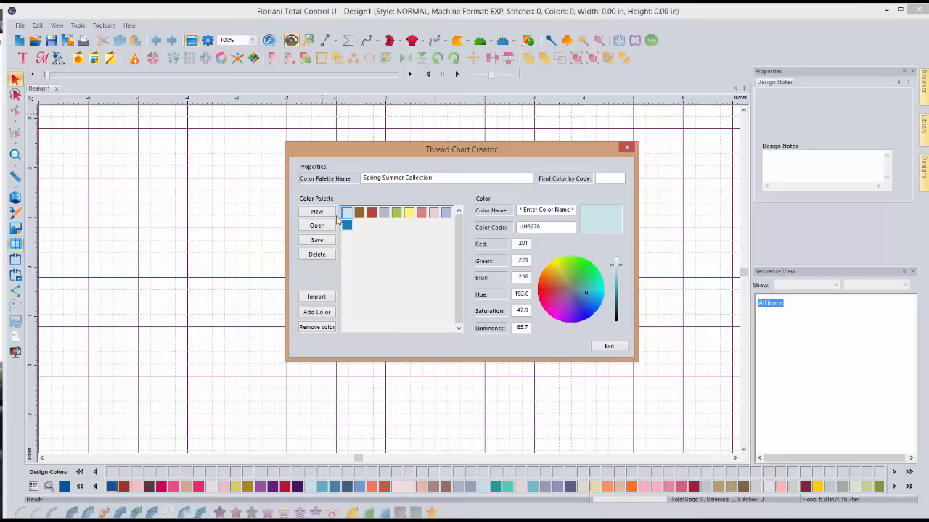
Save the color palette as Spring Summer Collection.thr.
click(318, 241)
click(322, 243)
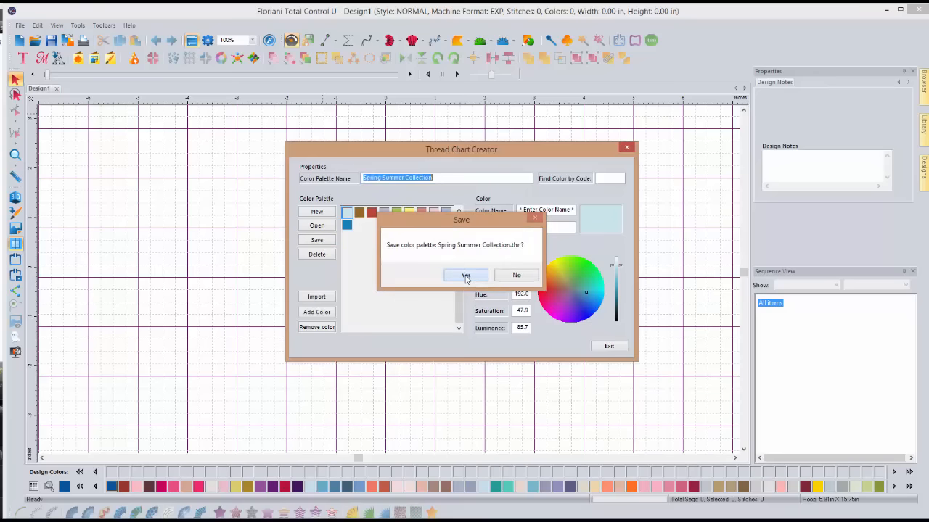
click(466, 275)
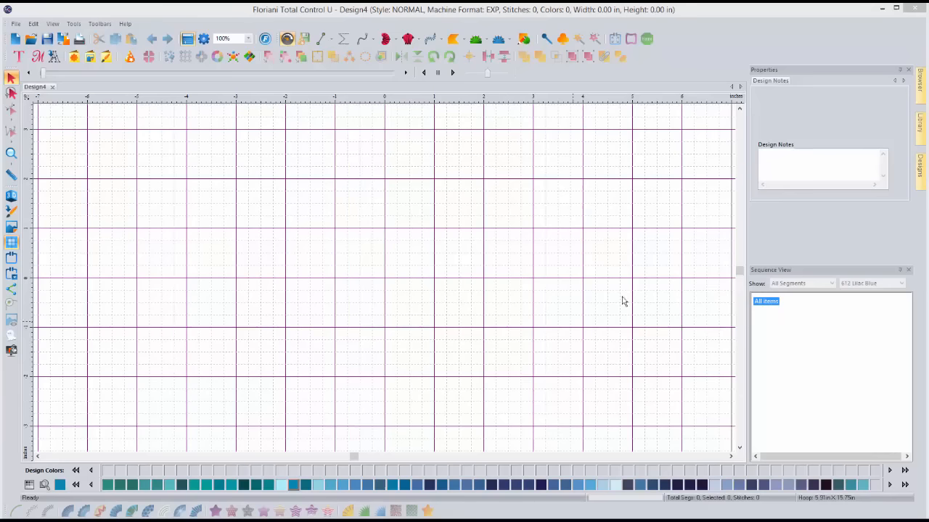
Place the FloralTapestry_corner.waf design from the library's July 2016 folder onto the center of the workspace.
click(921, 126)
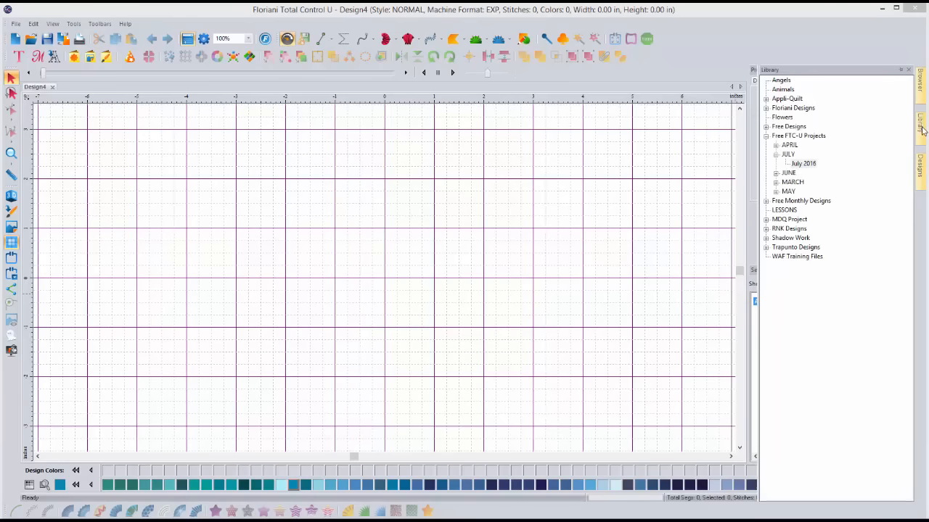
click(807, 165)
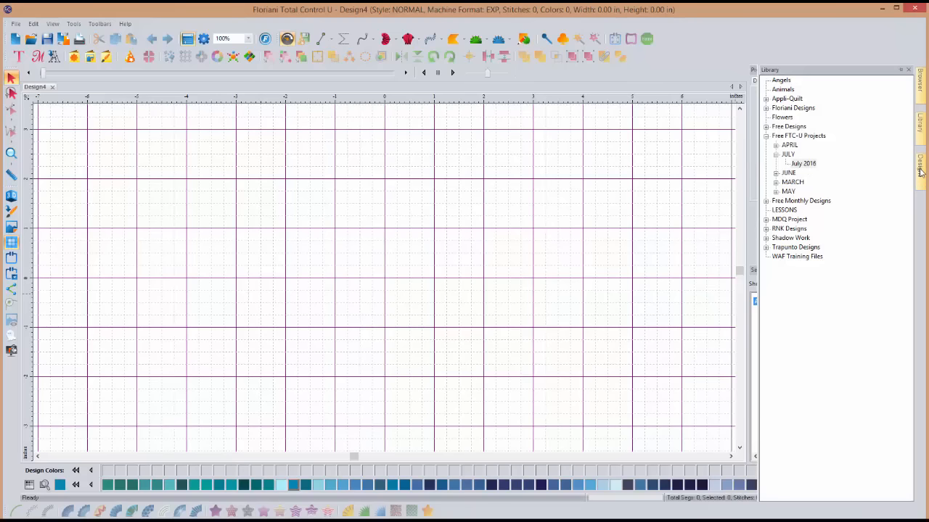
click(920, 170)
click(920, 169)
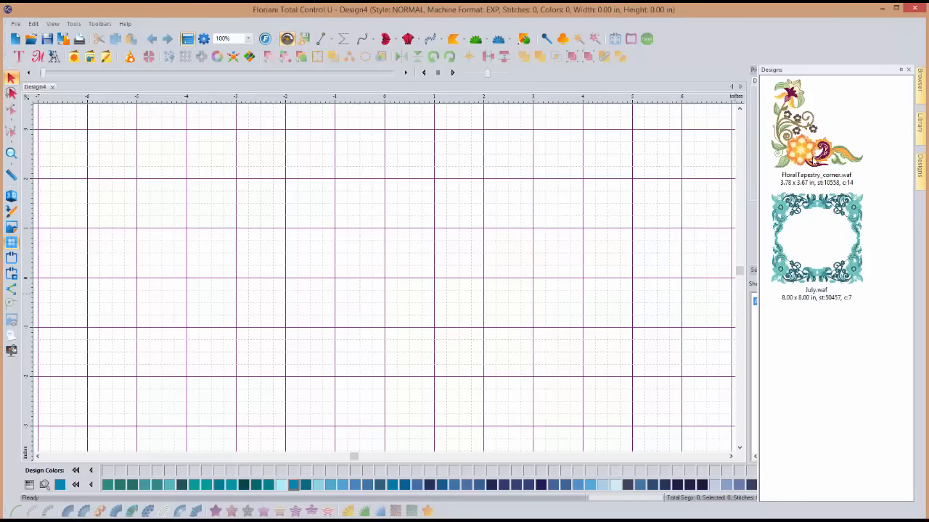
drag(812, 157, 393, 254)
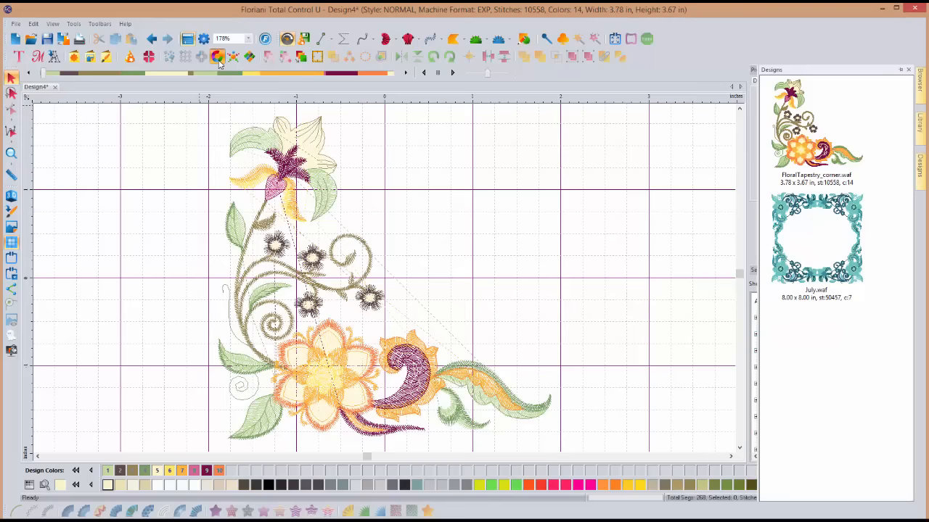
Recolor the floral corner design with Color Play using the custom Favorites theme at the end of the list, and deselect the design.
click(218, 61)
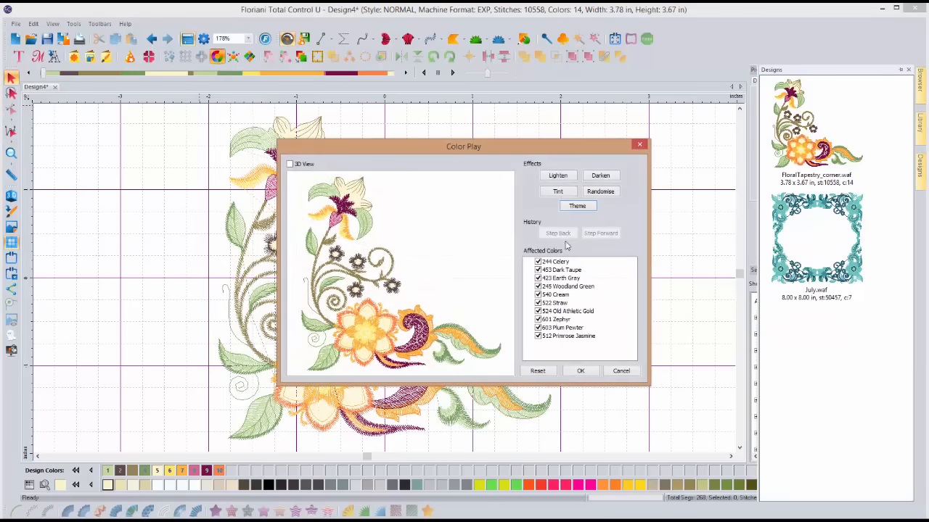
click(577, 207)
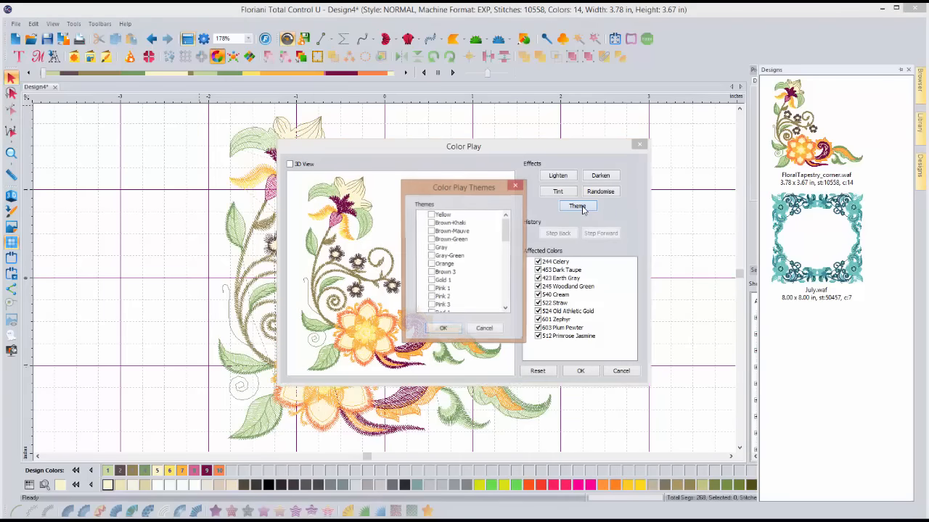
drag(507, 231, 512, 307)
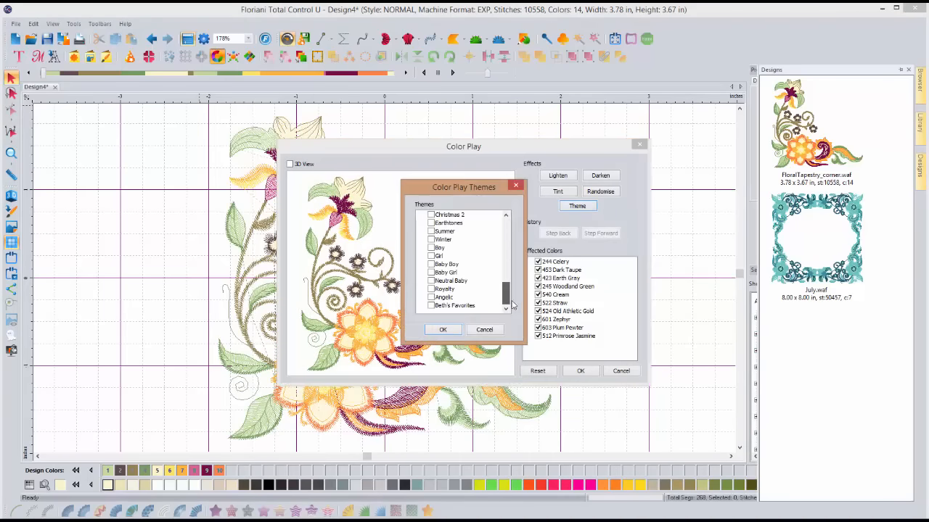
click(431, 306)
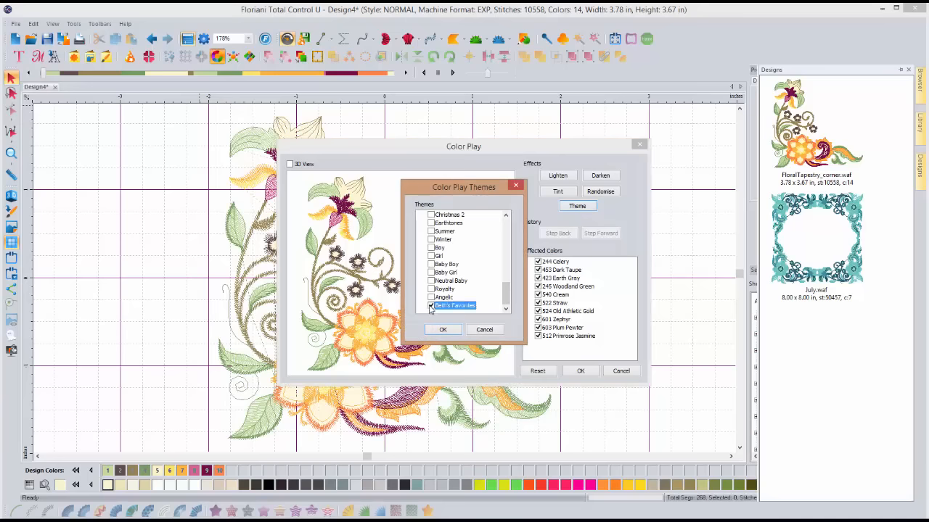
click(449, 330)
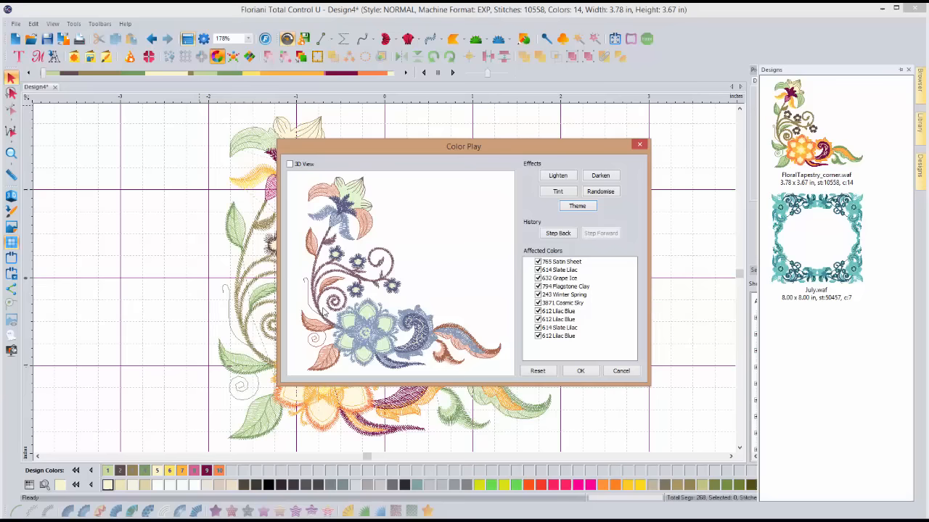
click(585, 374)
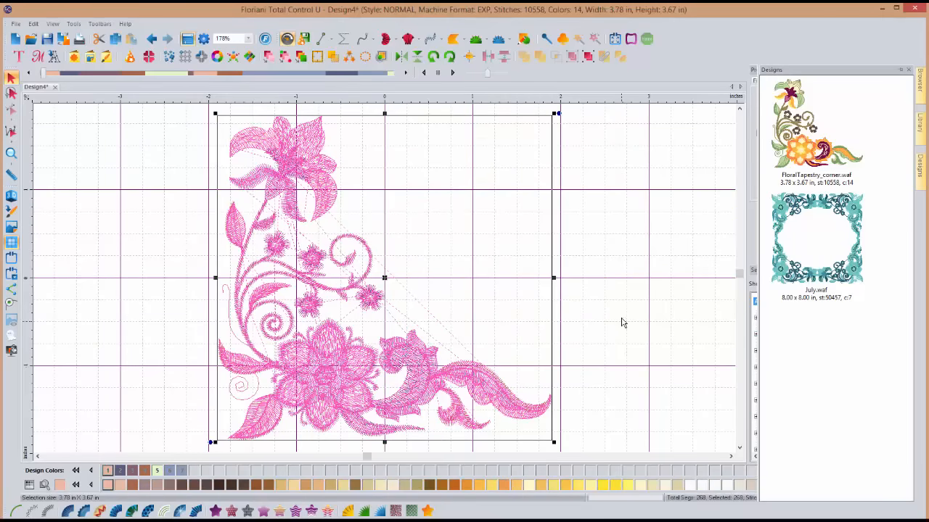
click(622, 319)
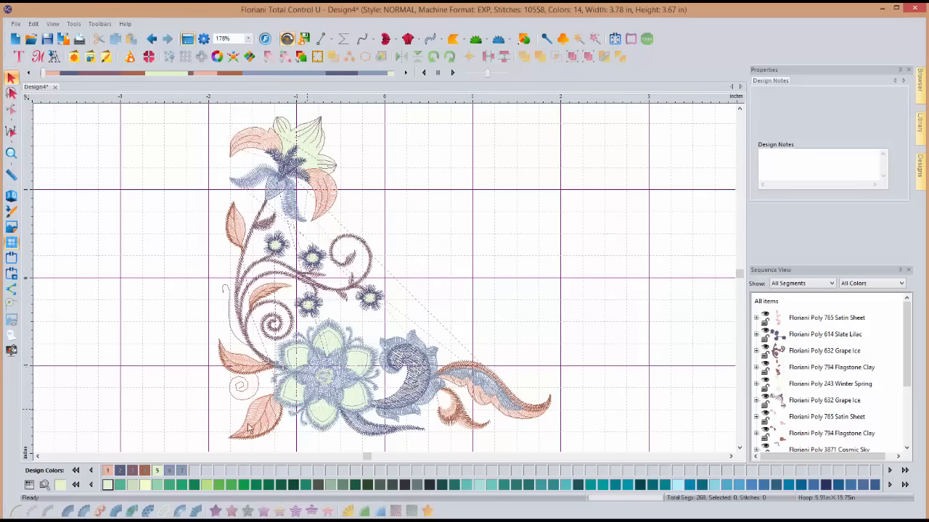
Switch to the Spring Summer Collection thread chart and recolor both 765 Satin Sheet segments with its pale pink UH1191.
click(29, 486)
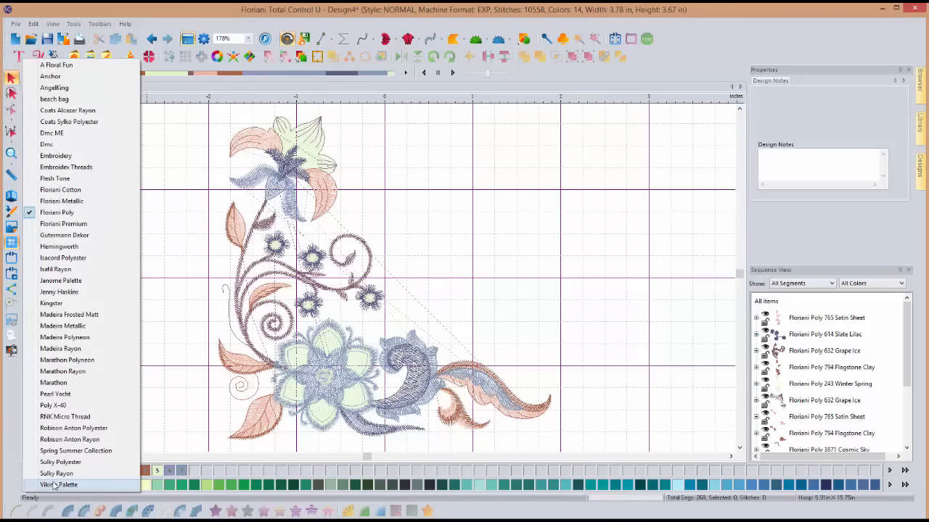
click(73, 451)
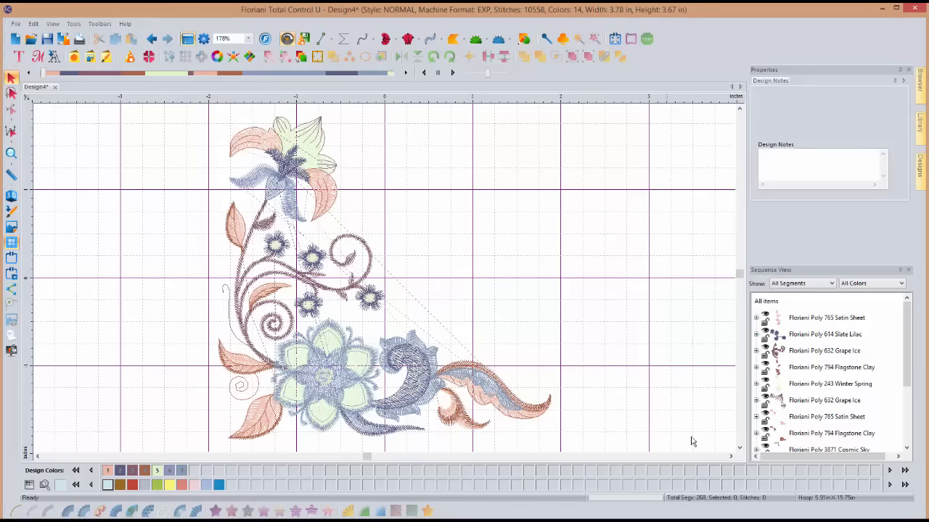
click(865, 285)
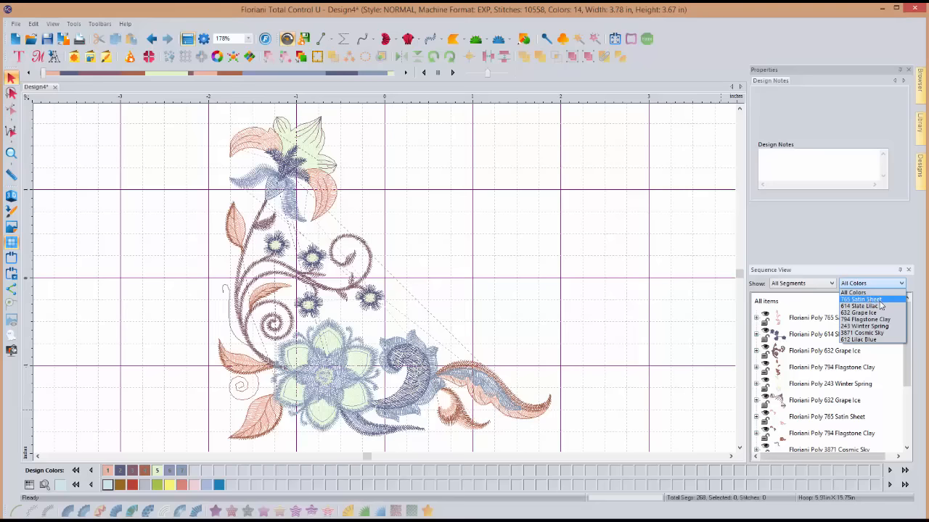
click(863, 300)
click(806, 319)
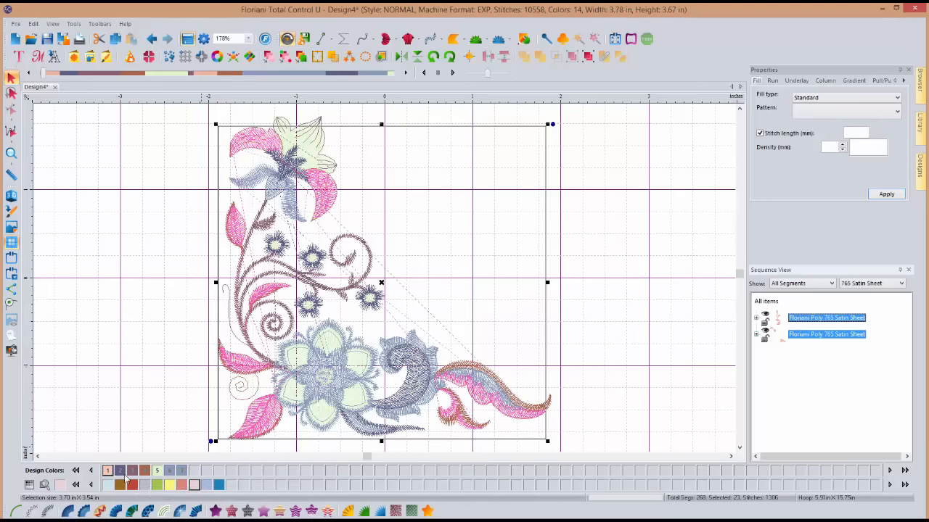
click(195, 486)
Filter the sequence by 614 Slate Lilac and recolor both of its segments with the chart's blue UH3277.
click(859, 283)
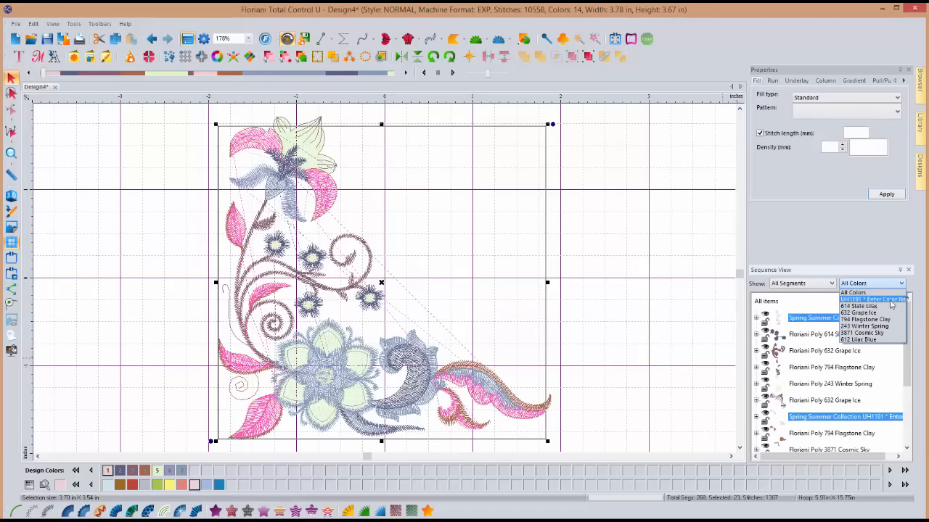
click(881, 307)
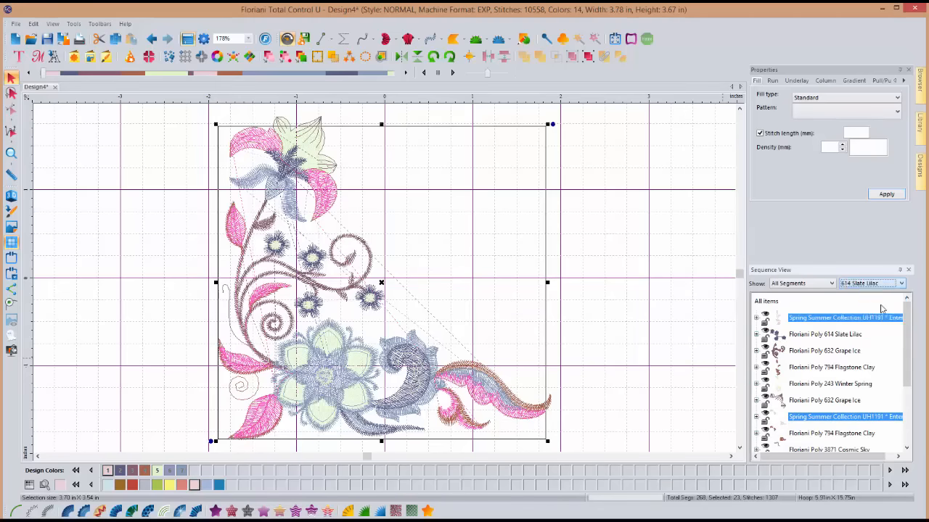
click(841, 321)
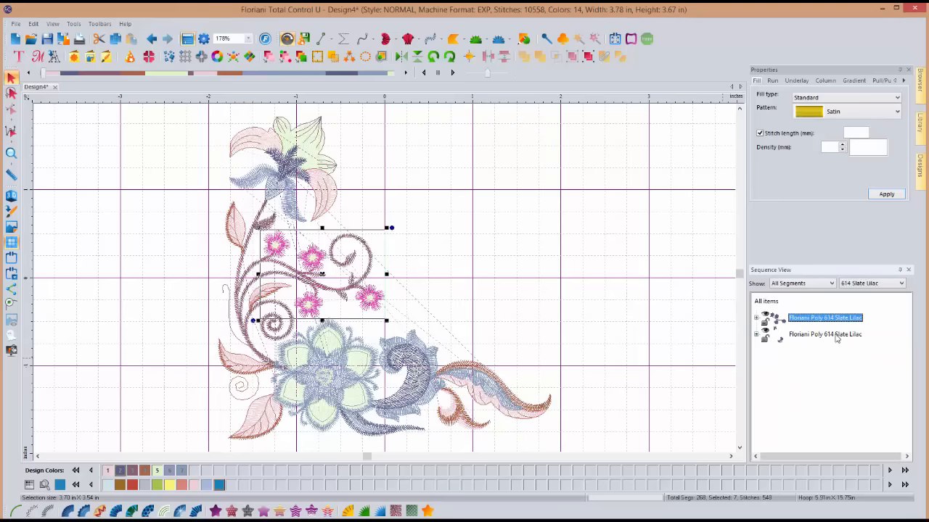
shift+click(834, 336)
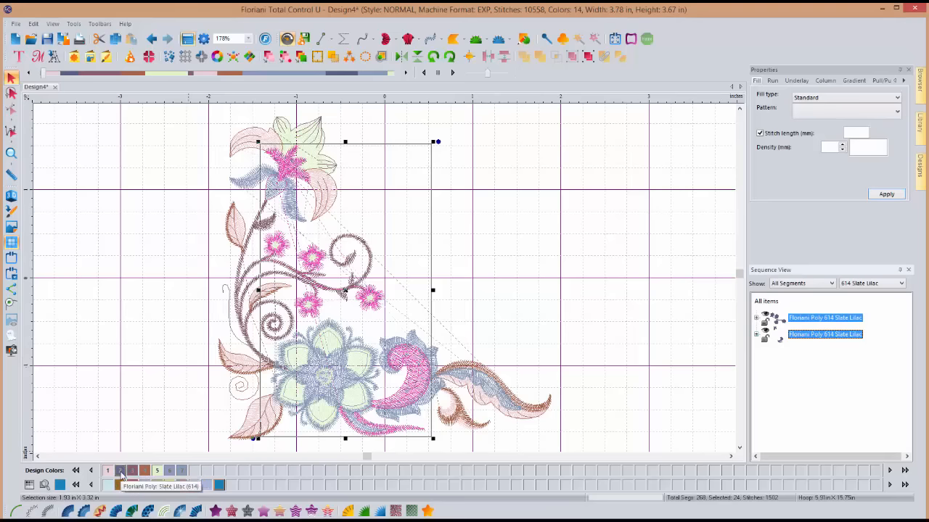
click(219, 486)
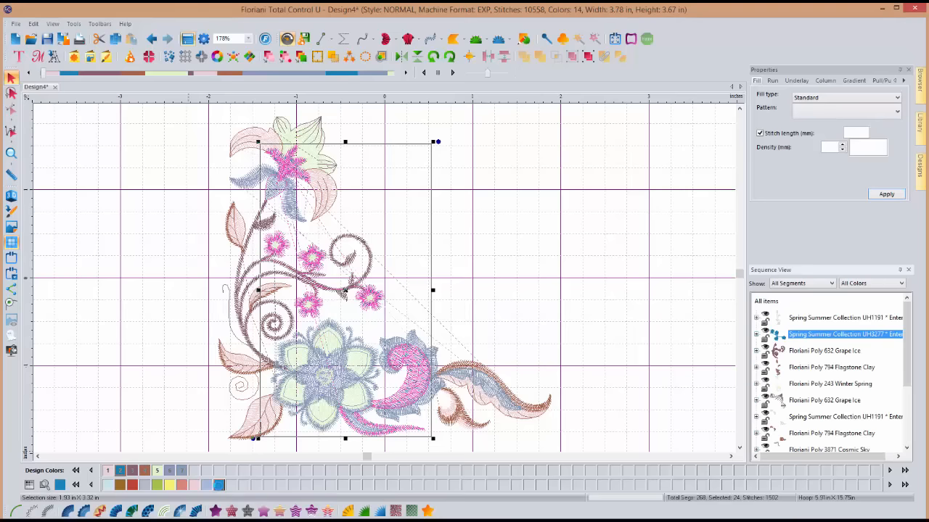
Filter the sequence by 632 Grape Ice and recolor both of its segments with the chart's brown UH207.
click(864, 288)
click(860, 318)
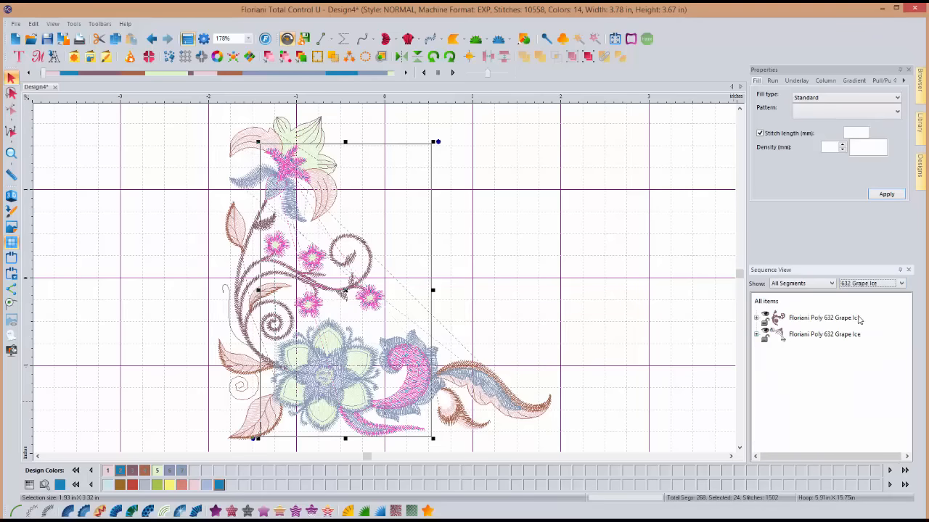
click(816, 320)
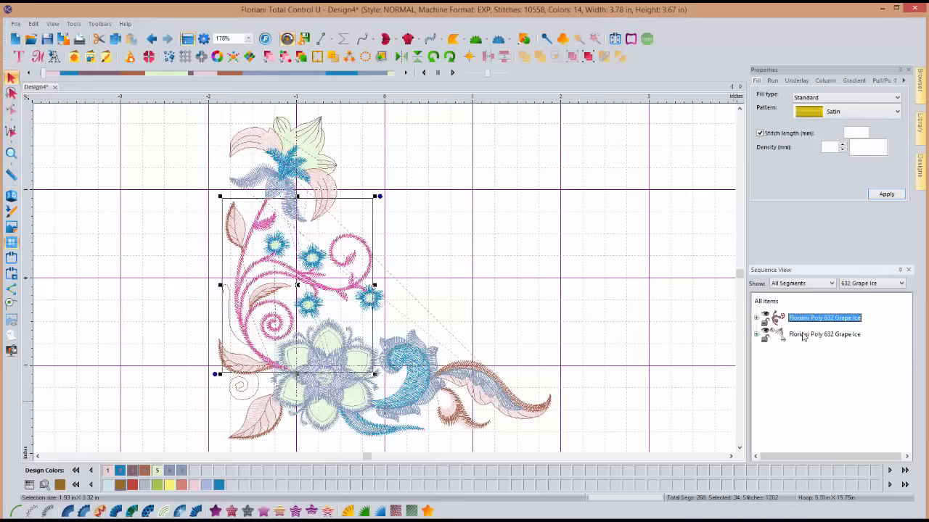
ctrl+click(803, 335)
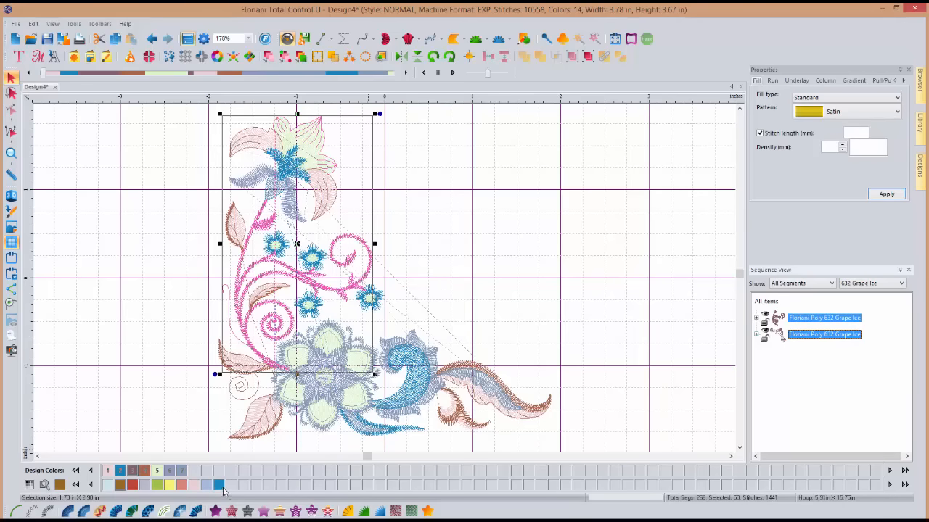
click(120, 485)
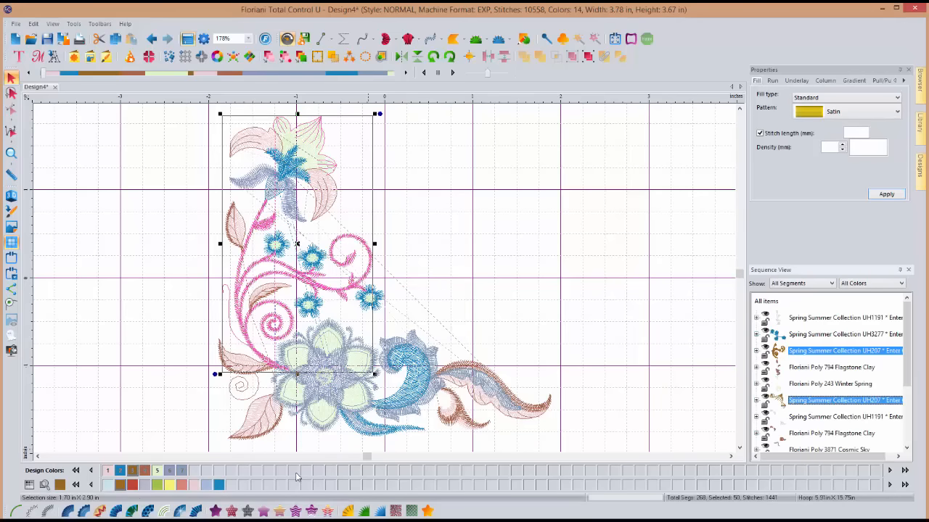
Filter the sequence by 794 Flagstone Clay and recolor both of its segments with the chart's coral pink UH1192.
click(870, 284)
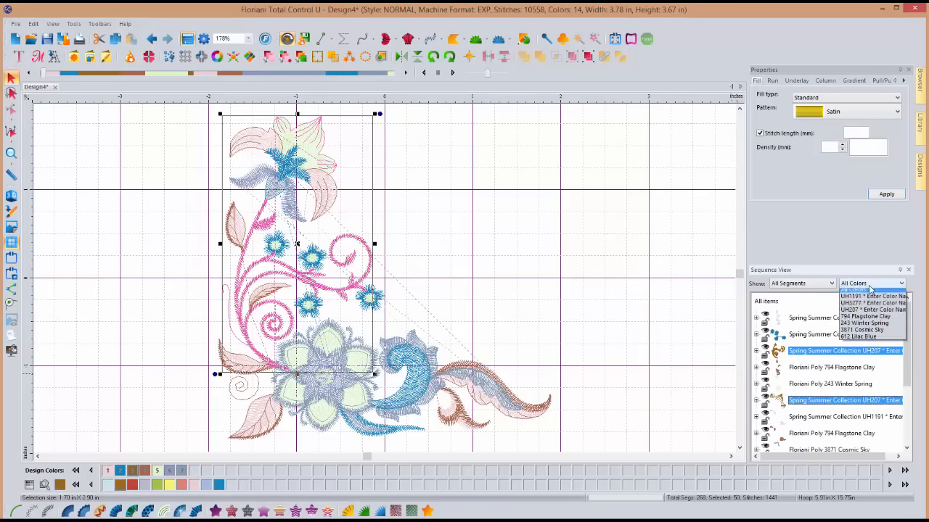
click(866, 324)
click(835, 319)
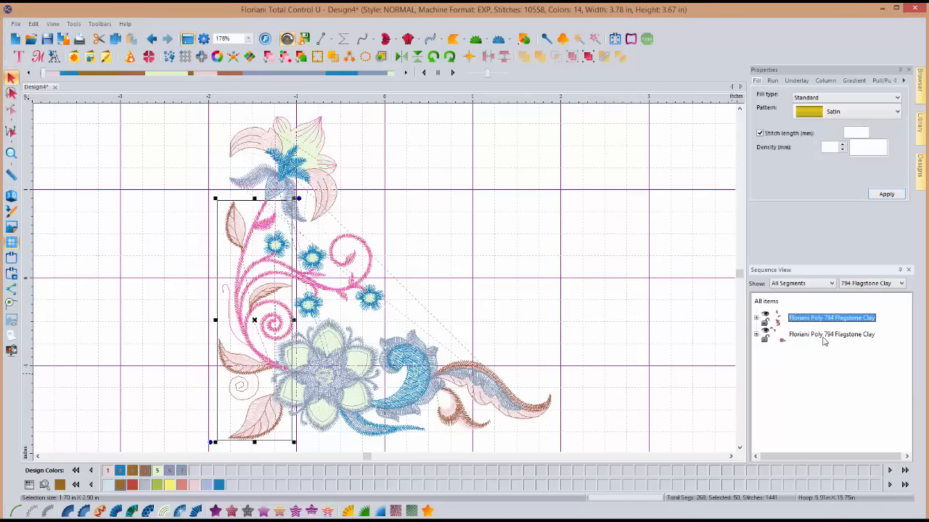
shift+click(808, 337)
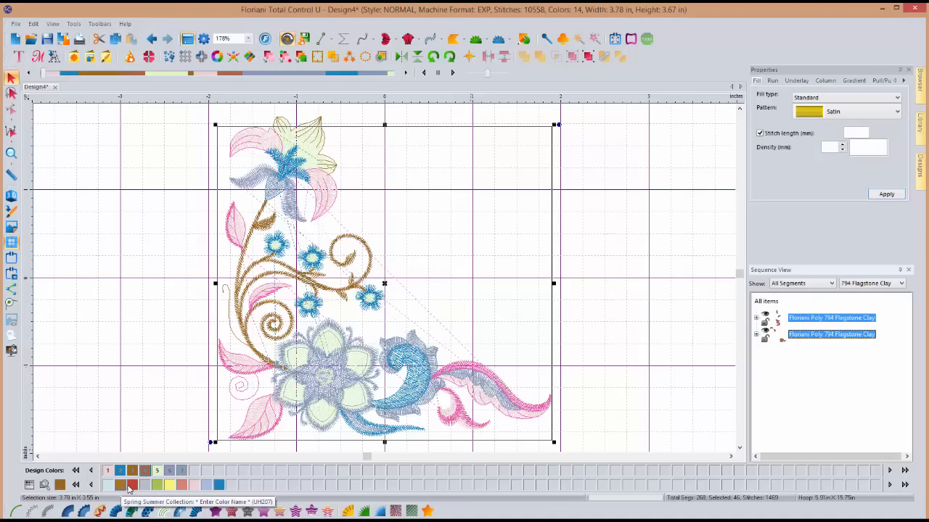
click(182, 489)
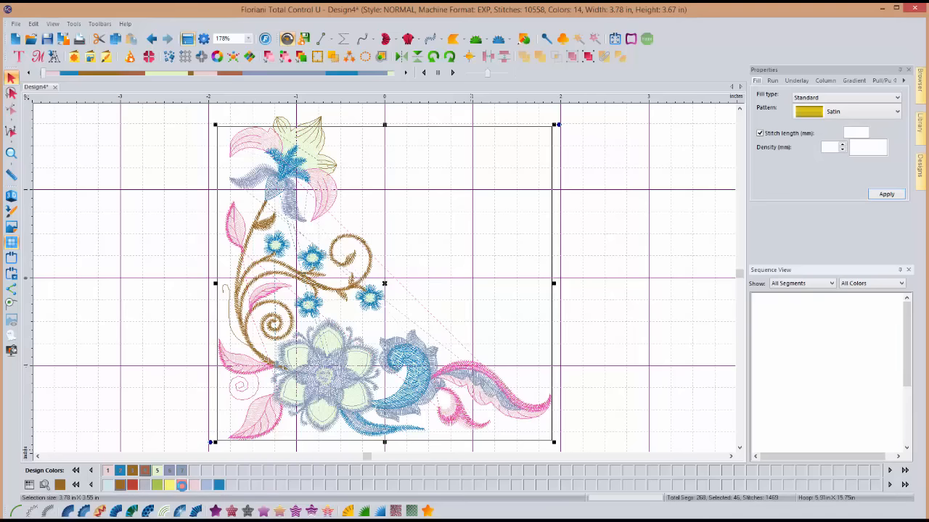
Filter the sequence by 243 Winter Spring and recolor both of its segments with the chart's pale pink UH1191.
click(880, 285)
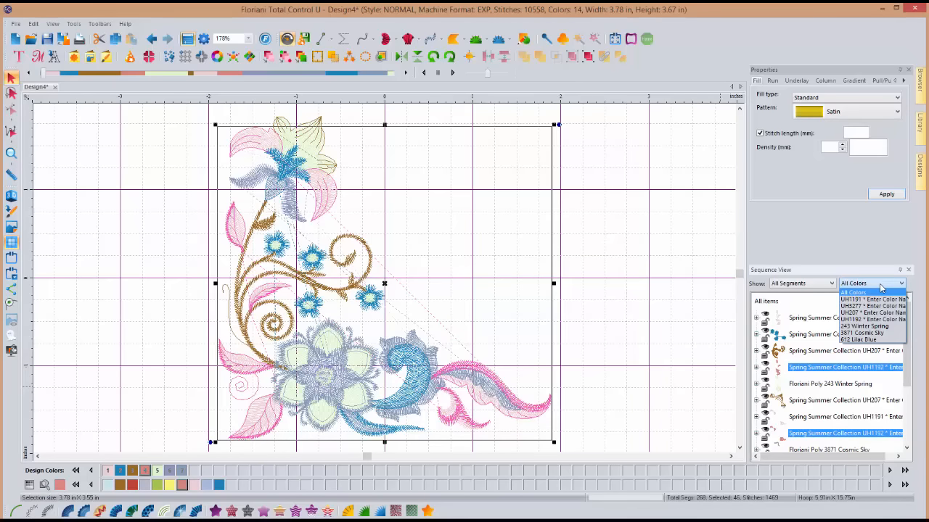
click(876, 326)
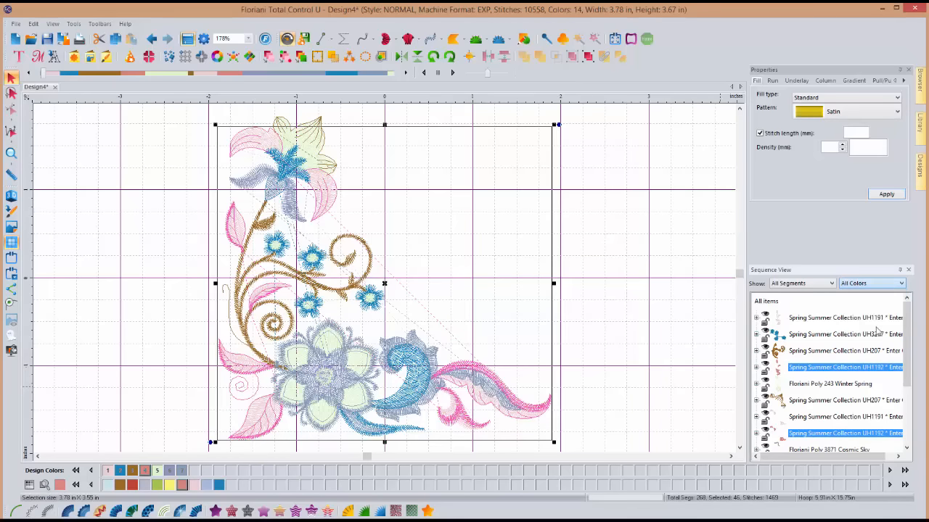
click(844, 320)
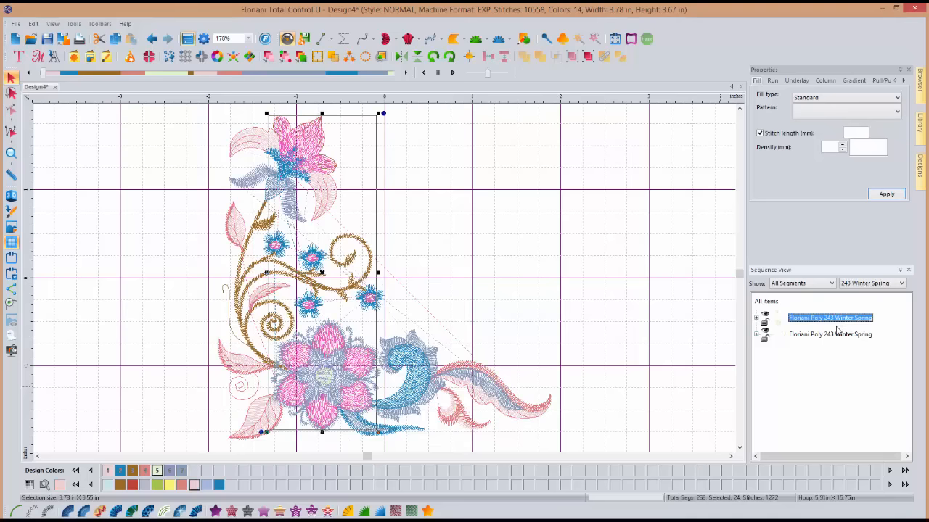
shift+click(830, 336)
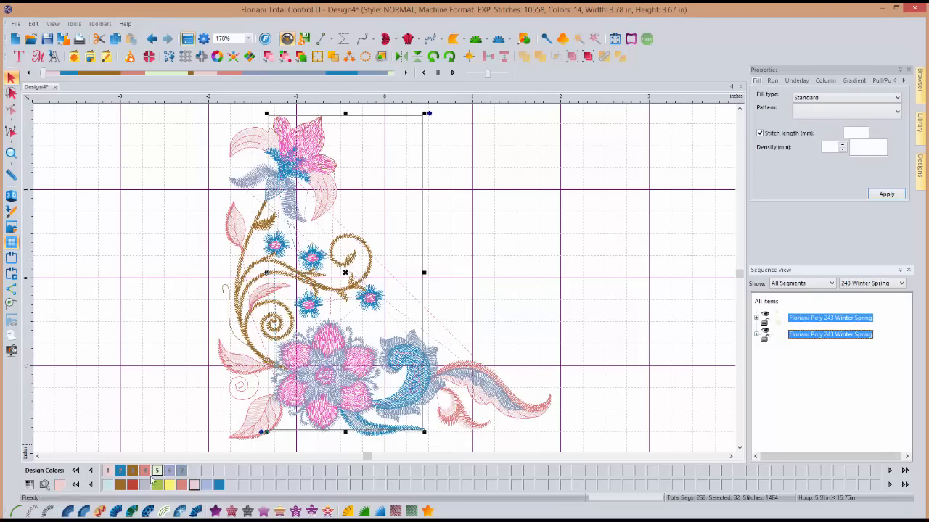
click(194, 487)
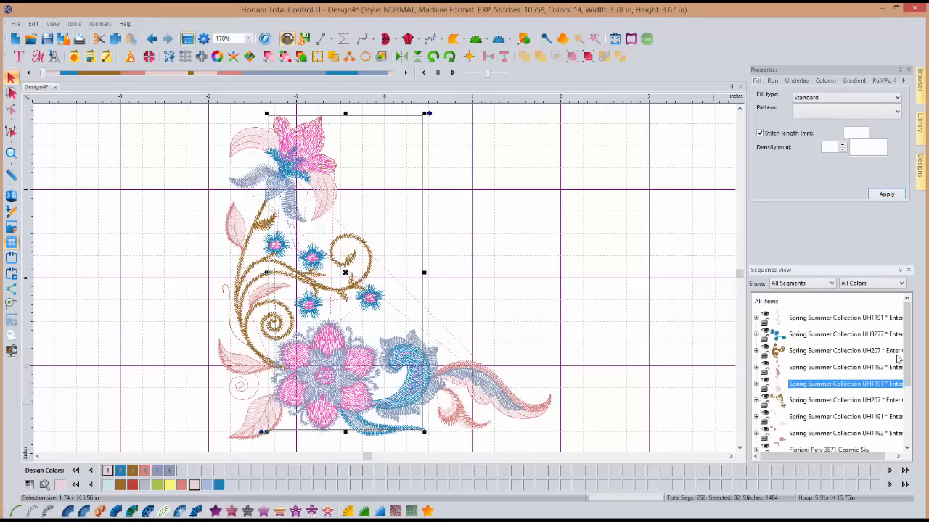
Filter the sequence by 3871 Cosmic Sky and recolor its segment with the chart's light blue UH3276.
click(871, 283)
click(878, 327)
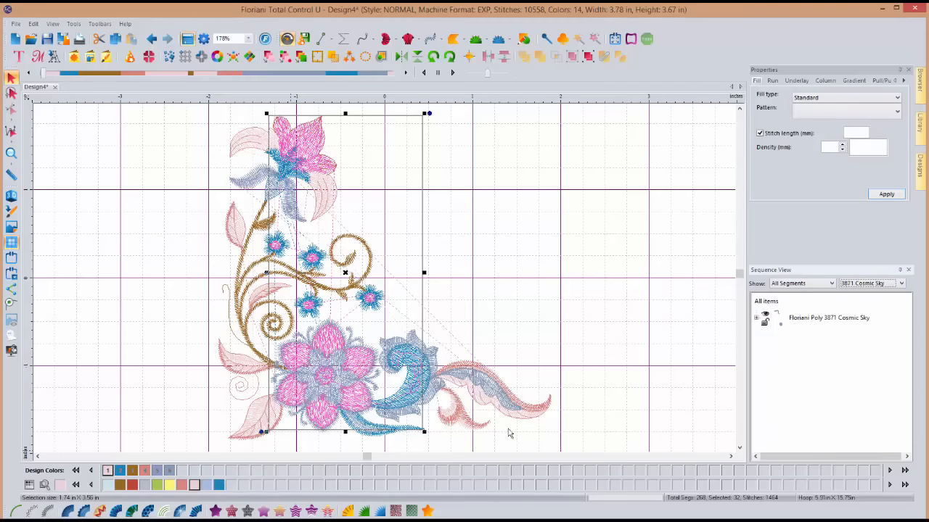
click(819, 320)
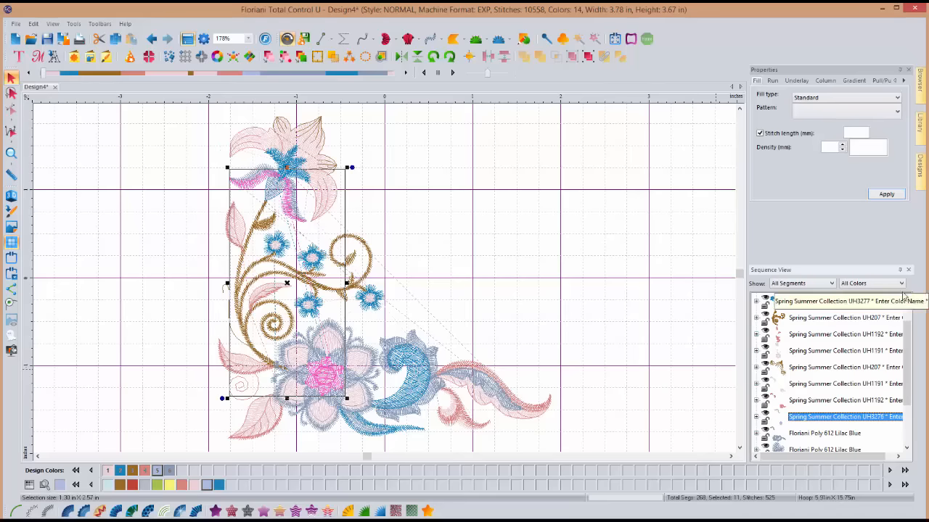
Filter the sequence by 612 Lilac Blue and recolor all three of its segments with the chart's gray-lilac UH4245.
click(879, 283)
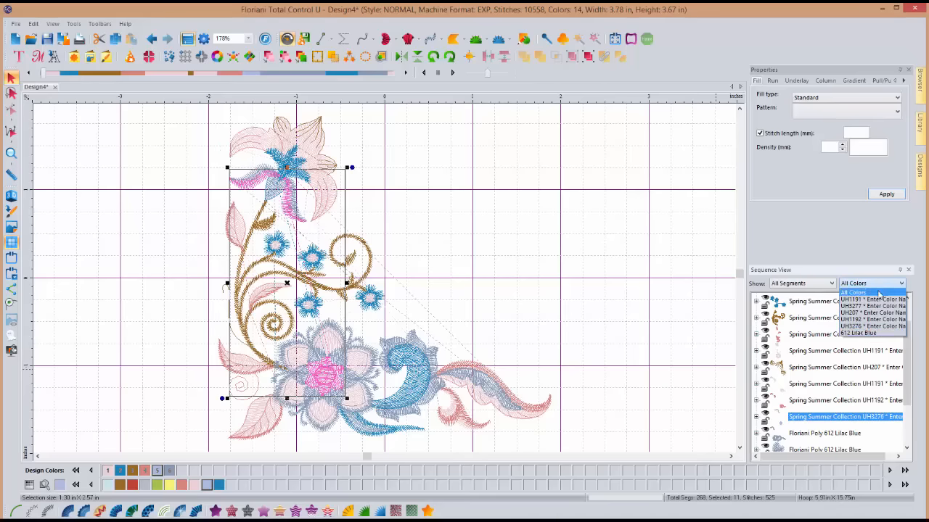
click(870, 334)
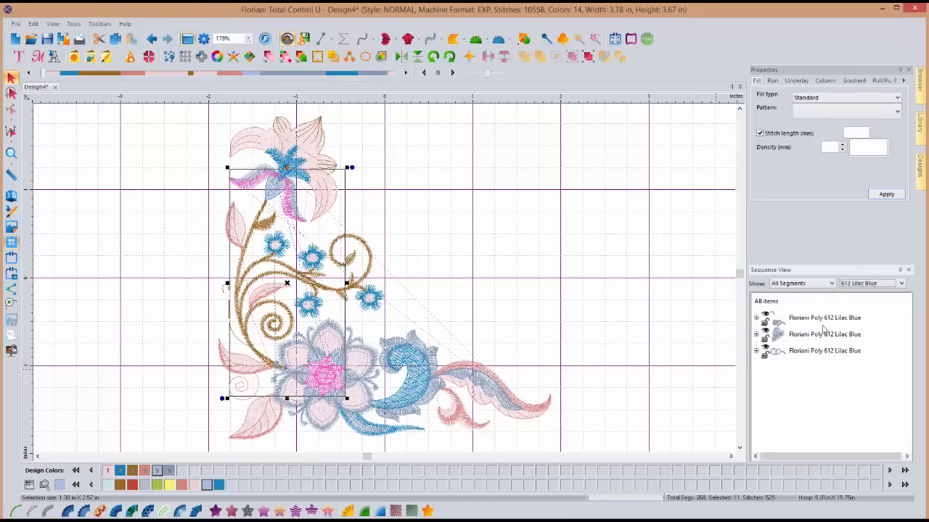
click(824, 319)
shift+click(824, 335)
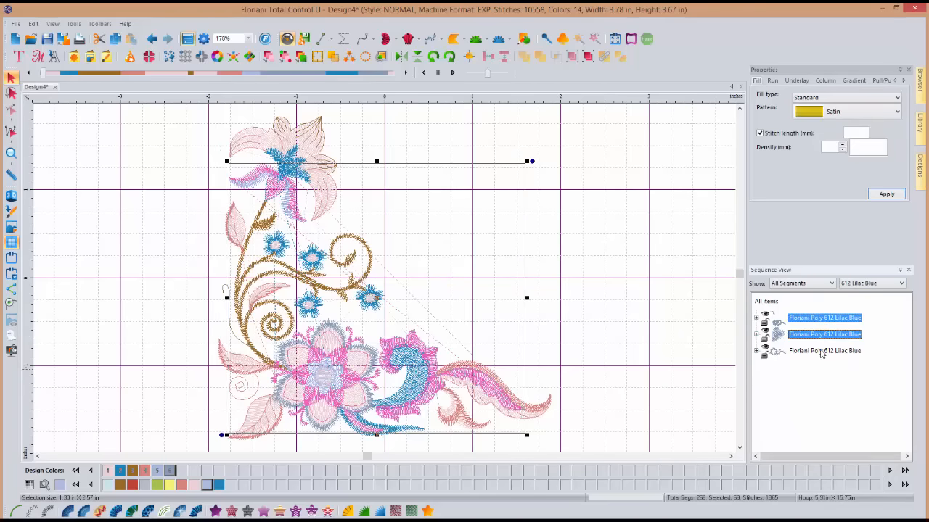
shift+click(822, 353)
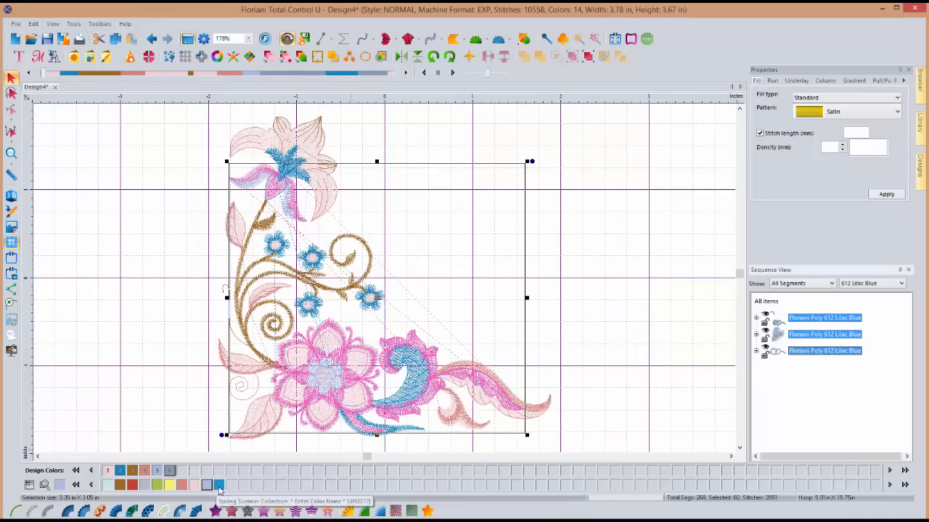
click(142, 489)
Deselect the design, review the recolored segments in the sequence, and display the design in 3D view.
click(601, 310)
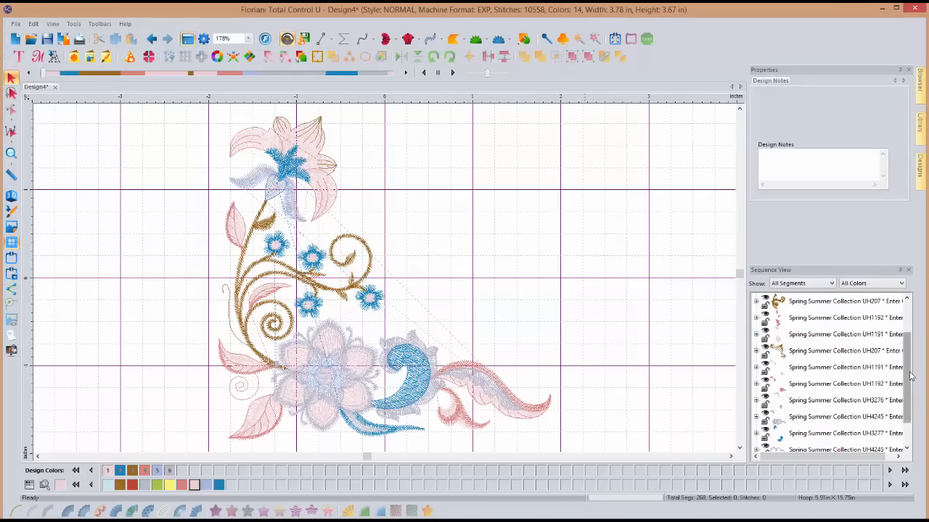
drag(910, 376, 909, 344)
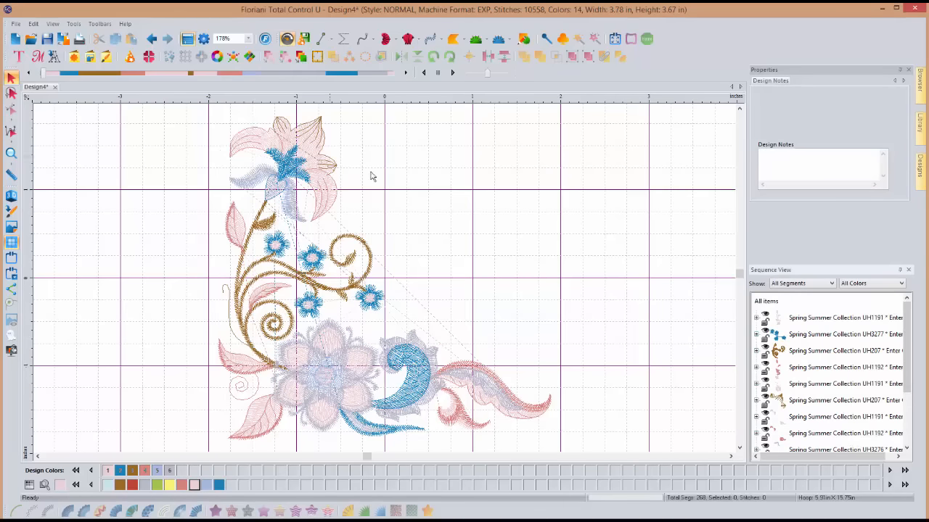
click(11, 196)
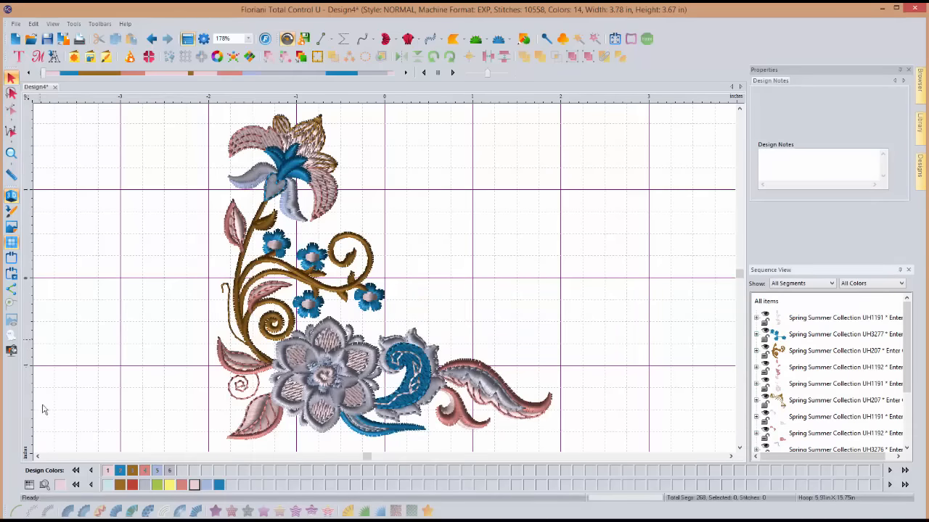